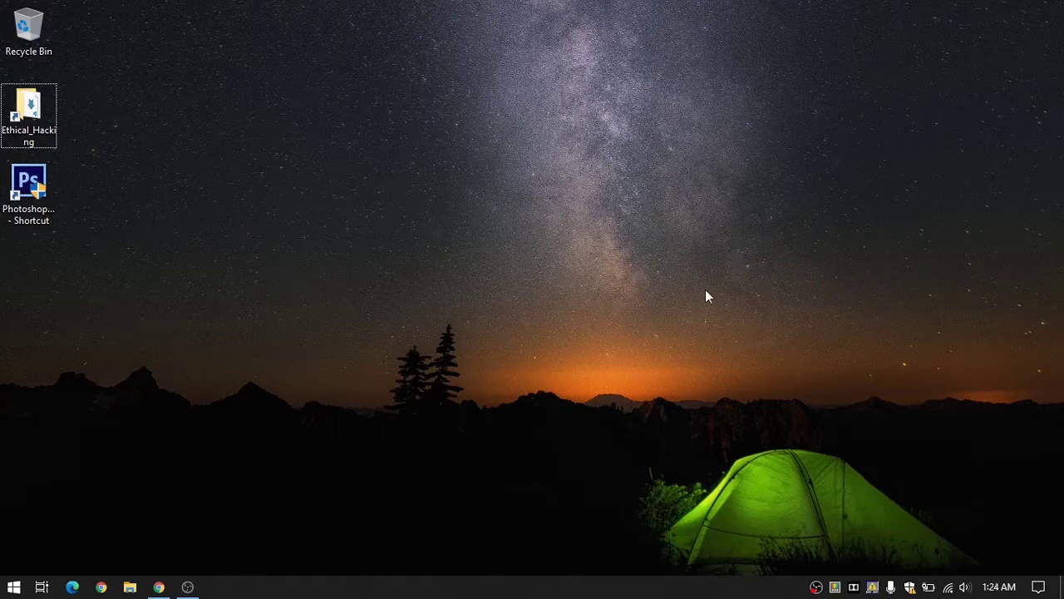
Select the connected realme 5 pro network in the Windows 10 Wi-Fi list.
left_click(949, 587)
left_click(952, 590)
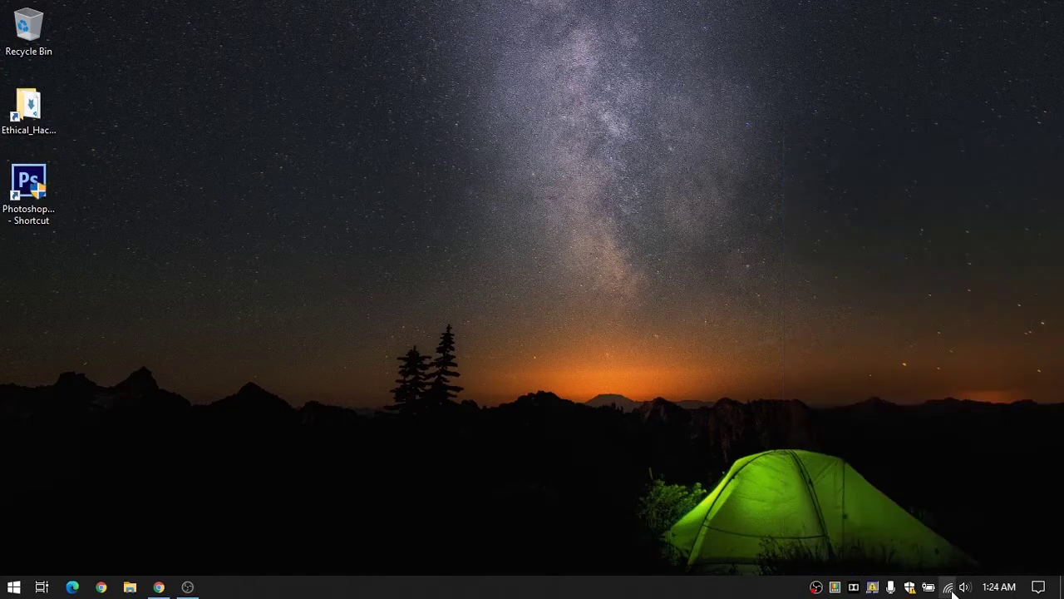
left_click(568, 305)
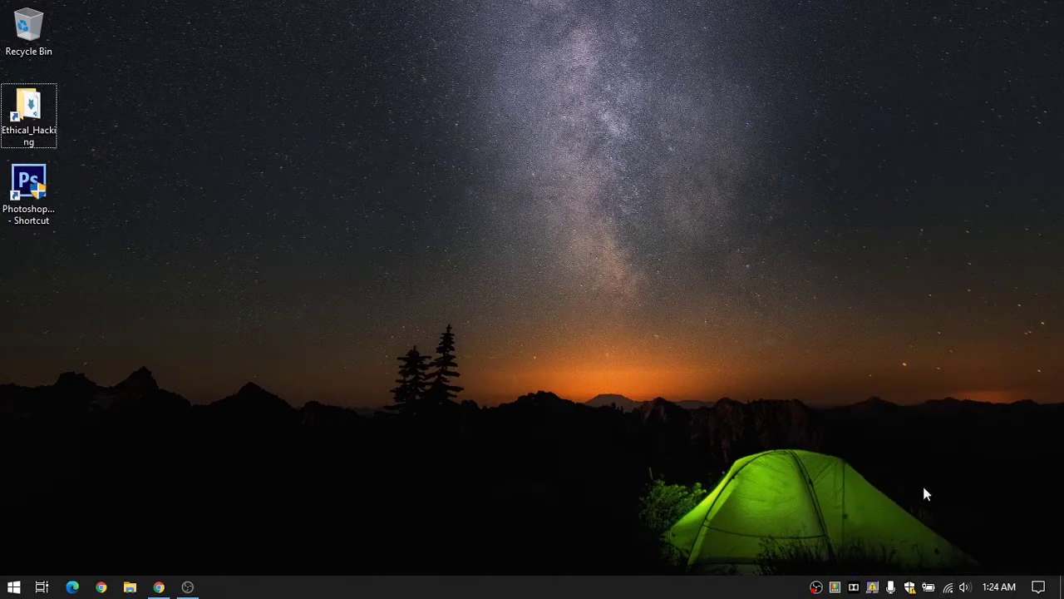
left_click(949, 587)
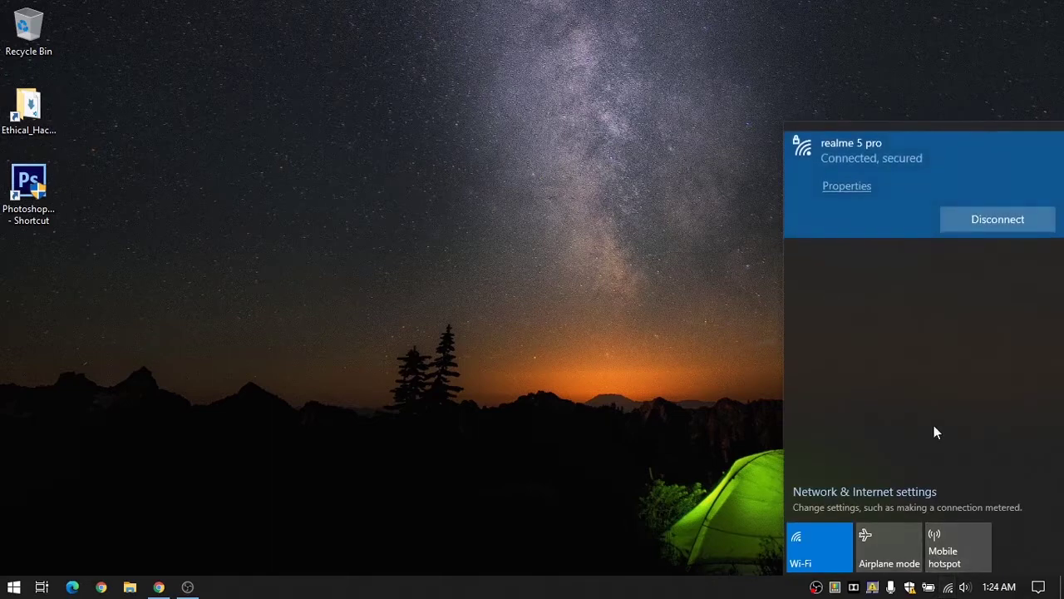
left_click(645, 367)
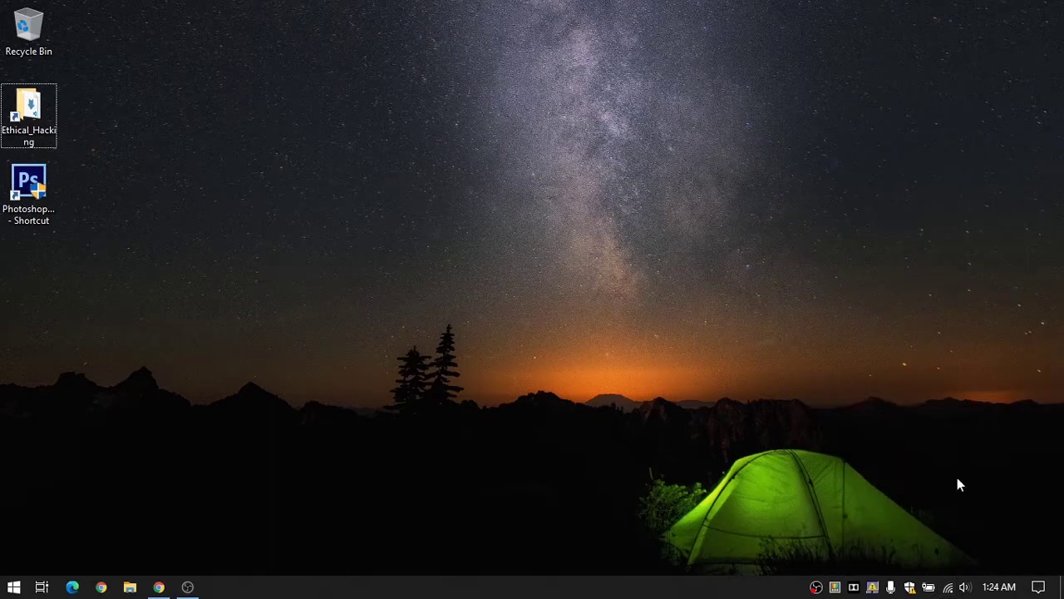
left_click(949, 588)
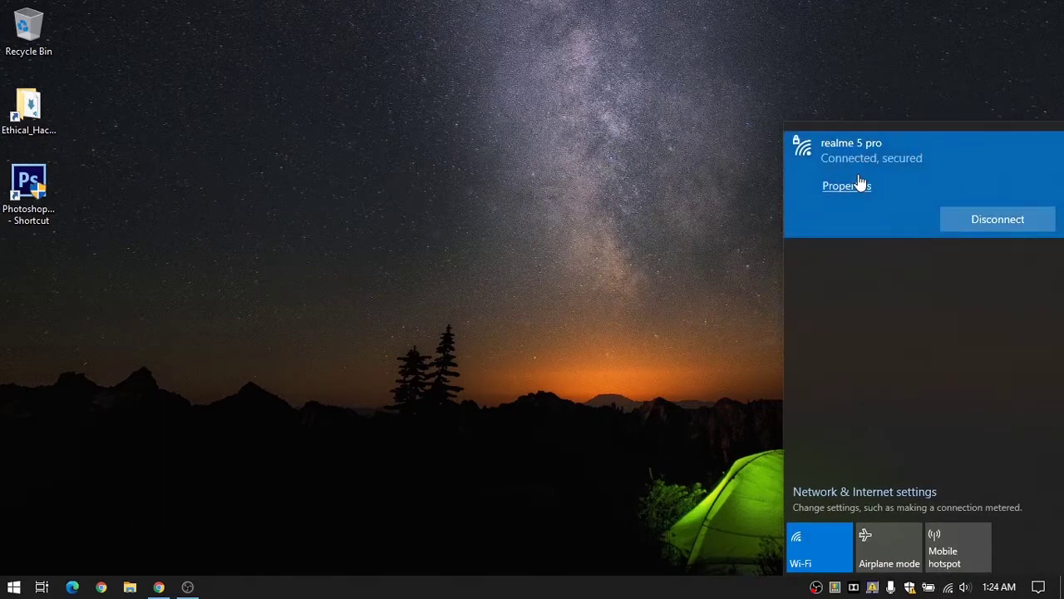
left_click(922, 163)
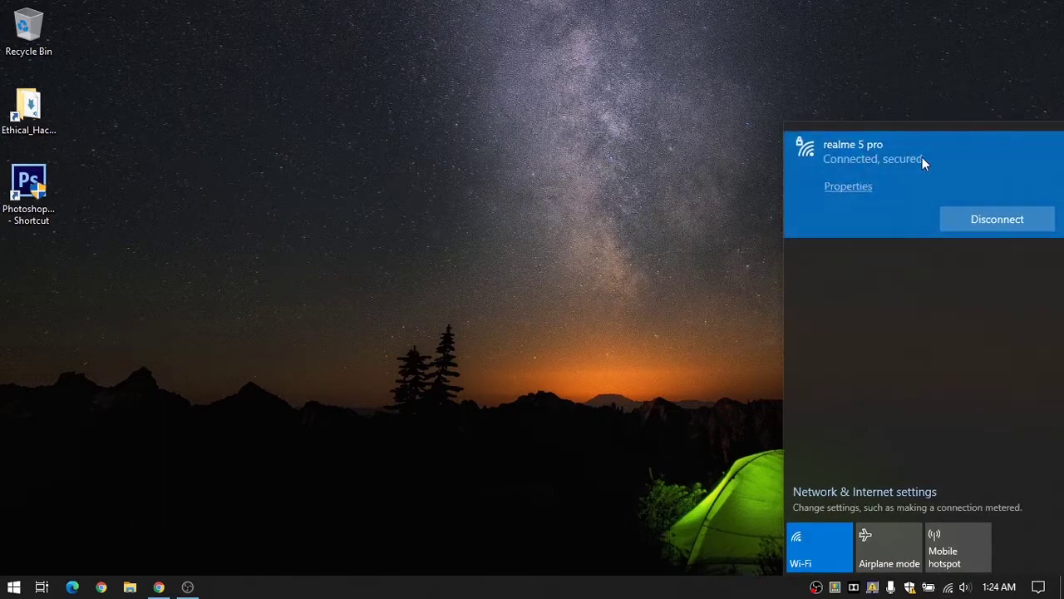
In the realme 5 pro network properties, turn 'Set as metered connection' on.
left_click(846, 196)
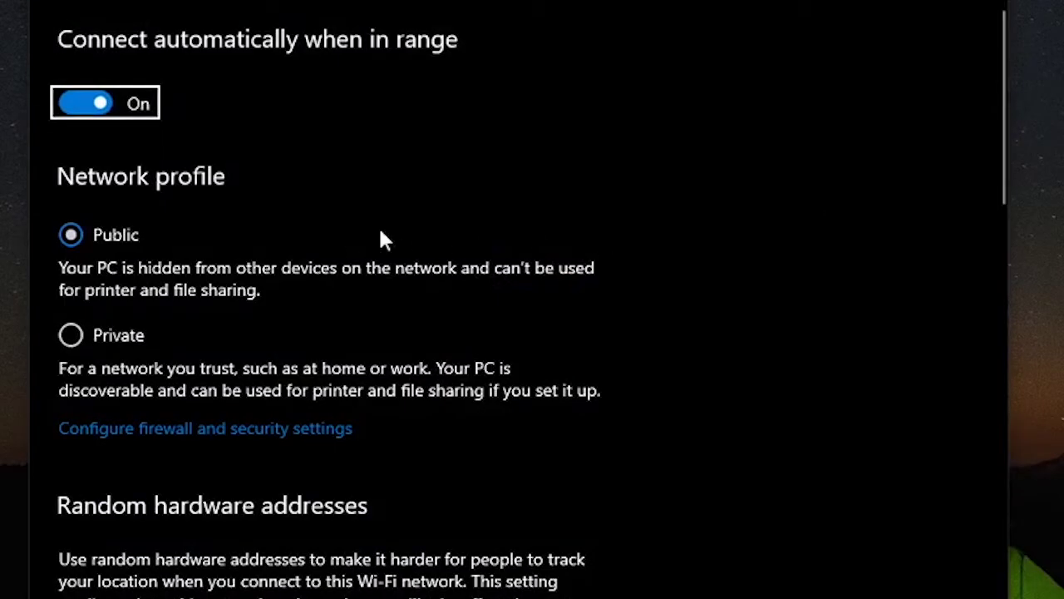
scroll(274, 197, "down", 4)
scroll(273, 197, "up", 2)
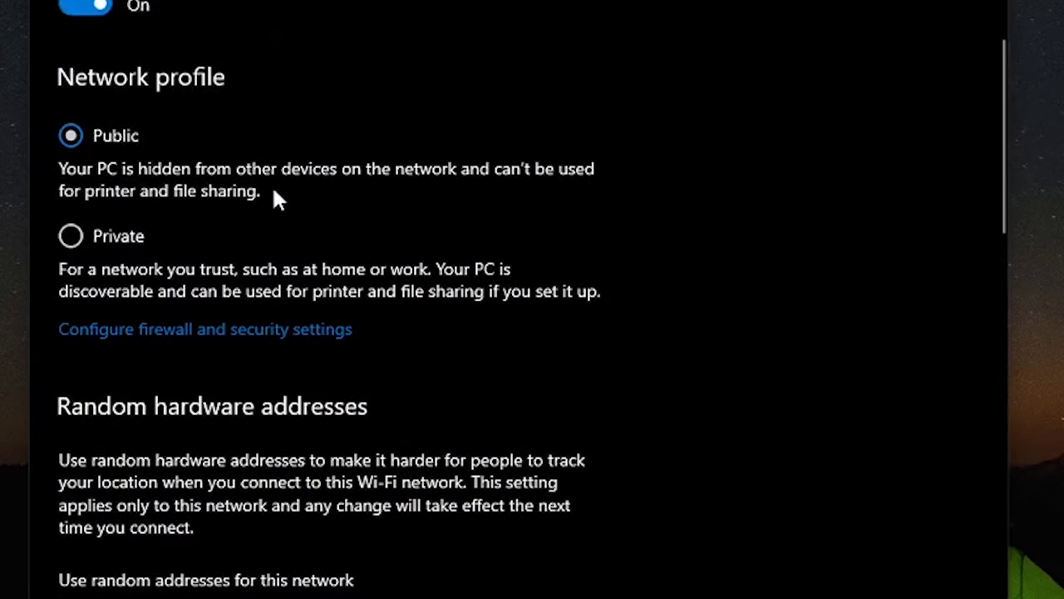
scroll(275, 191, "up", 2)
scroll(277, 198, "down", 12)
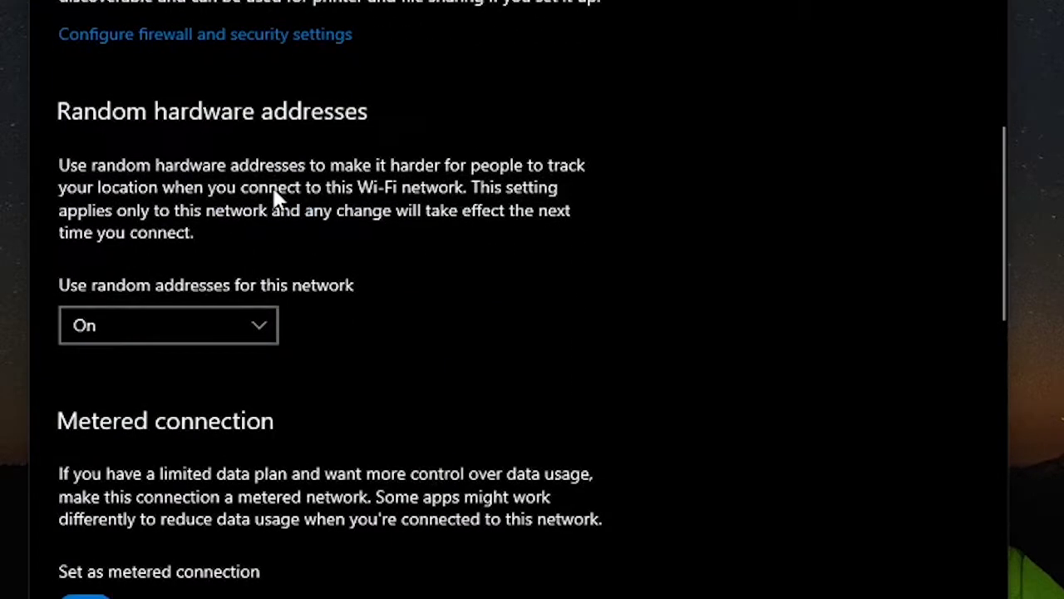
scroll(213, 204, "up", 2)
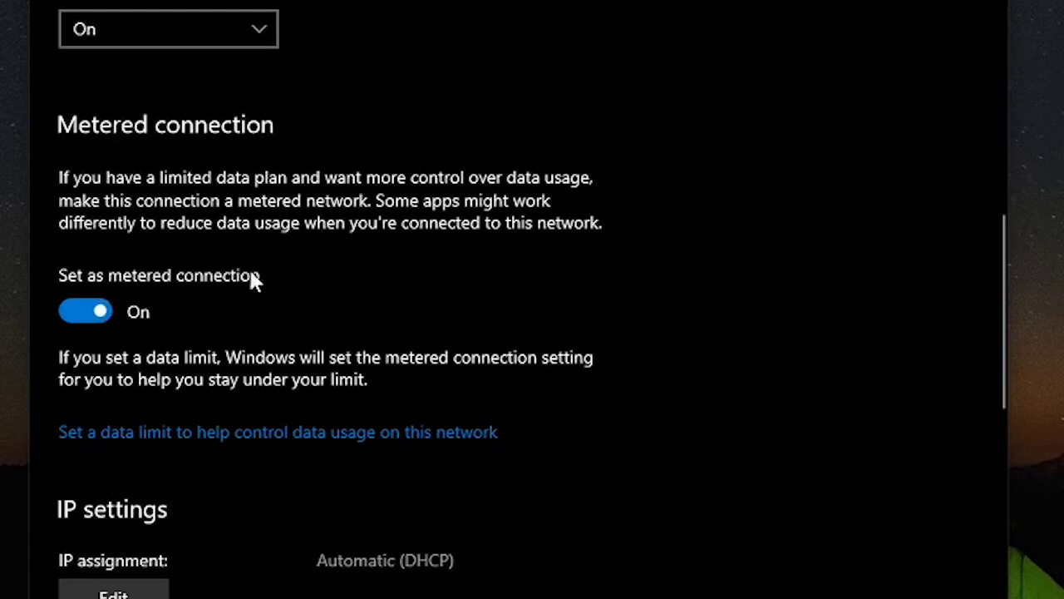
left_click(92, 318)
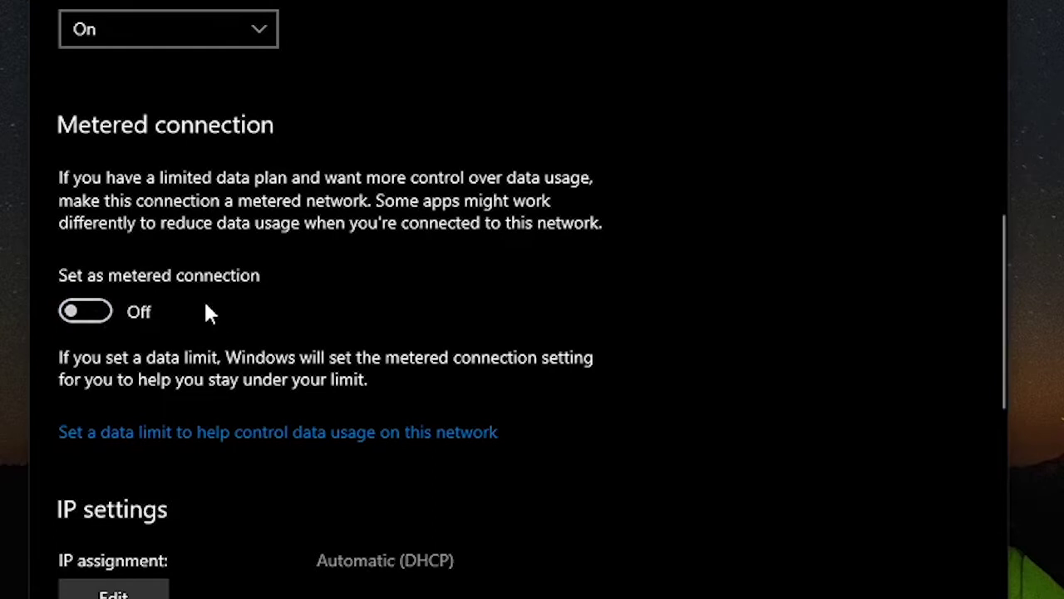
left_click(92, 309)
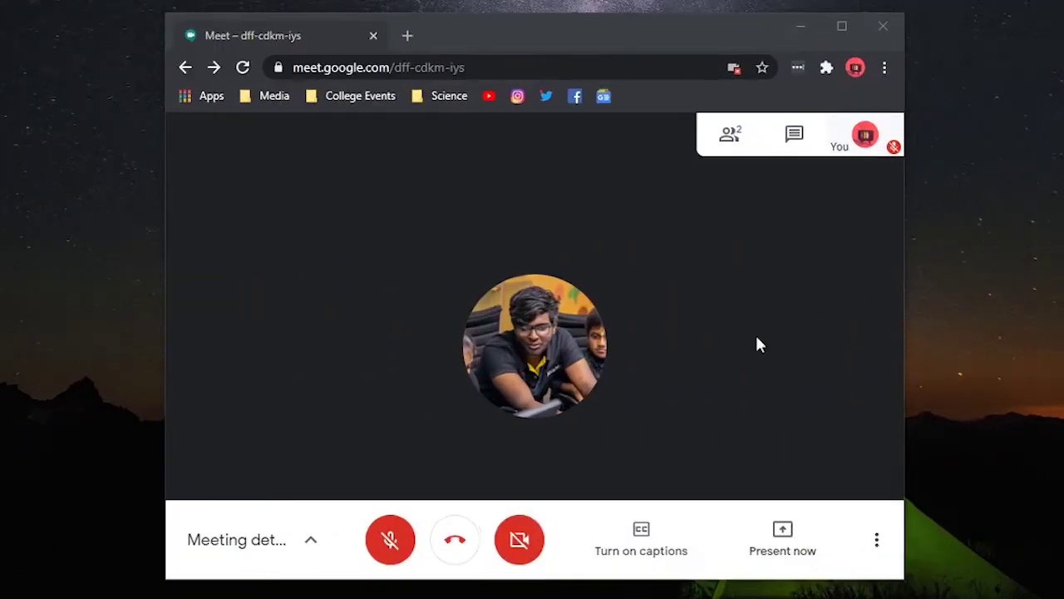
left_click(796, 139)
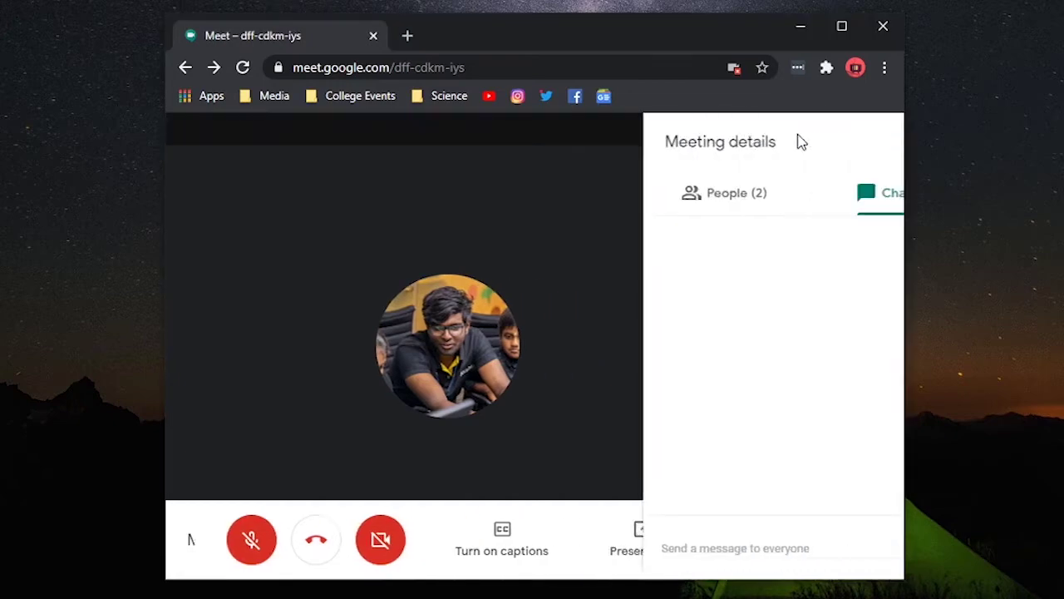
left_click(674, 206)
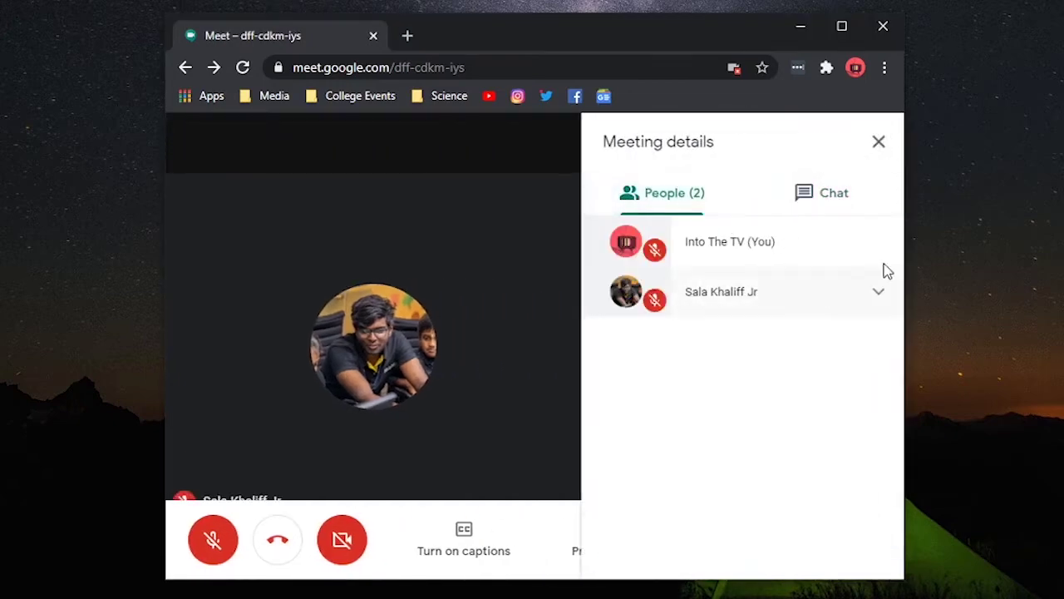
left_click(879, 143)
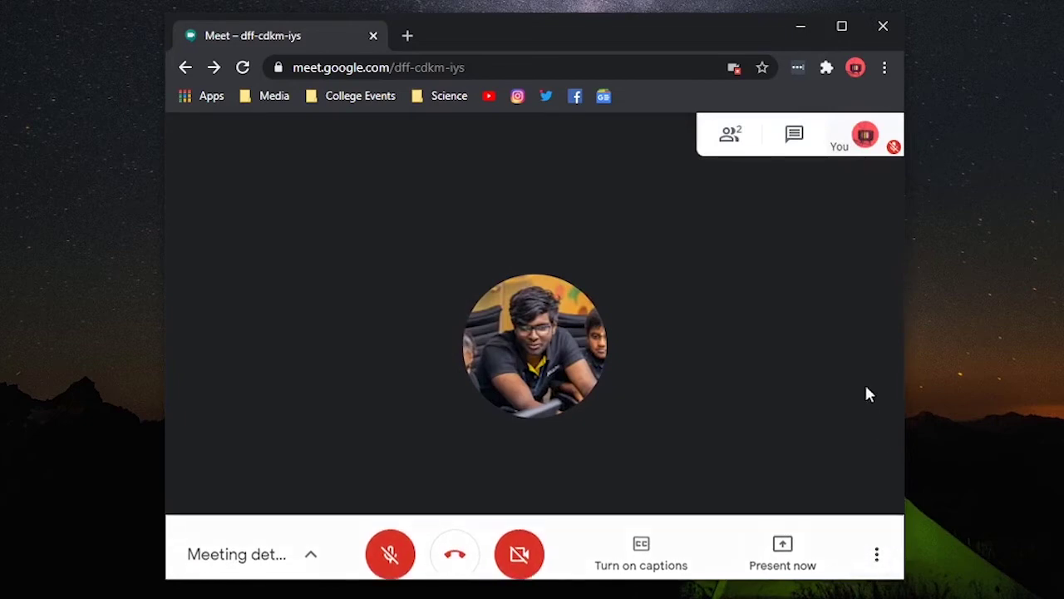
mouse_move(853, 344)
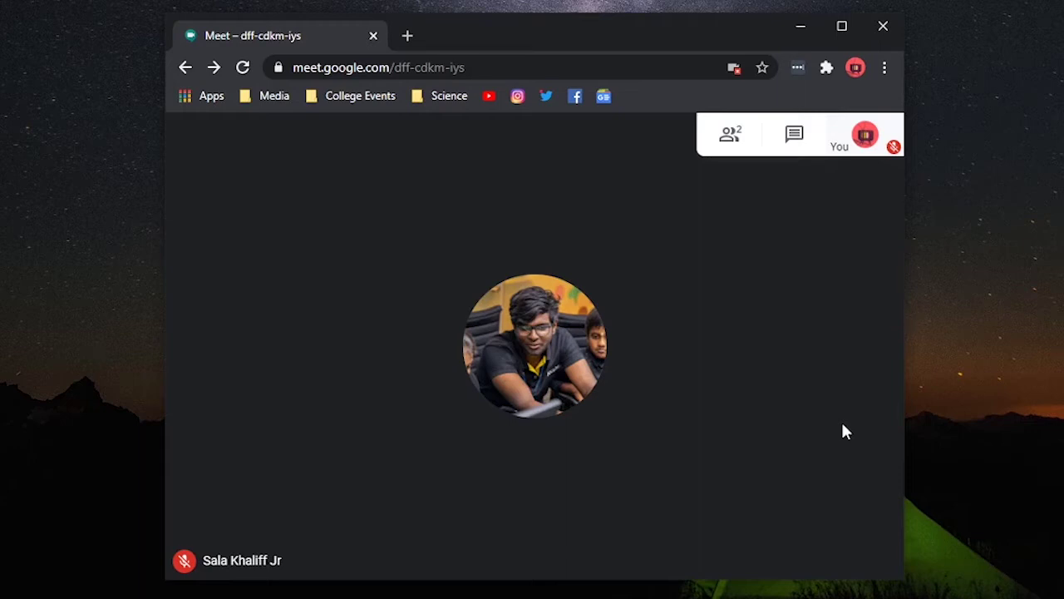
mouse_move(844, 363)
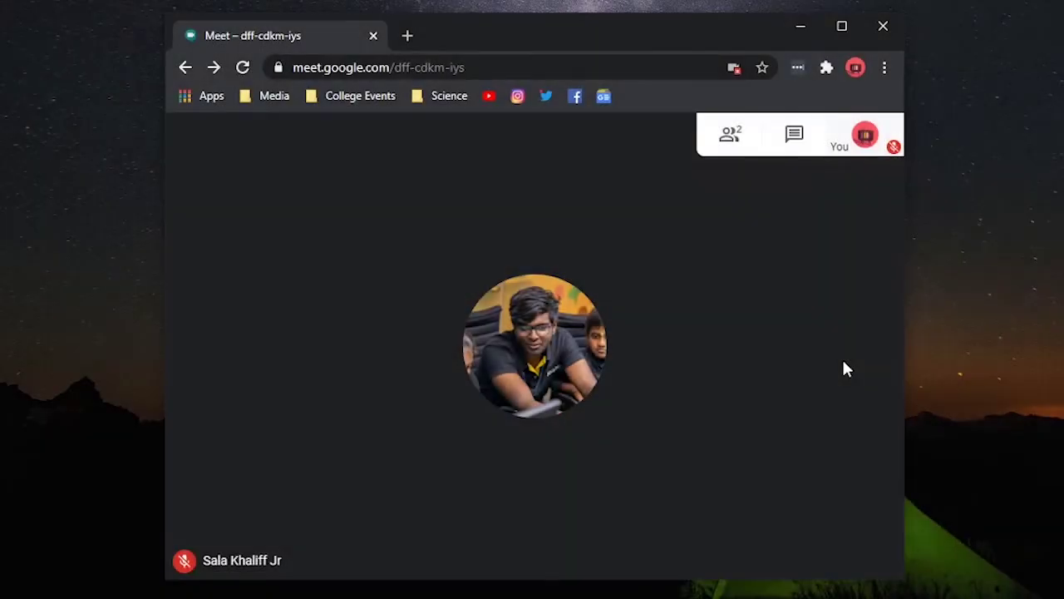
mouse_move(476, 363)
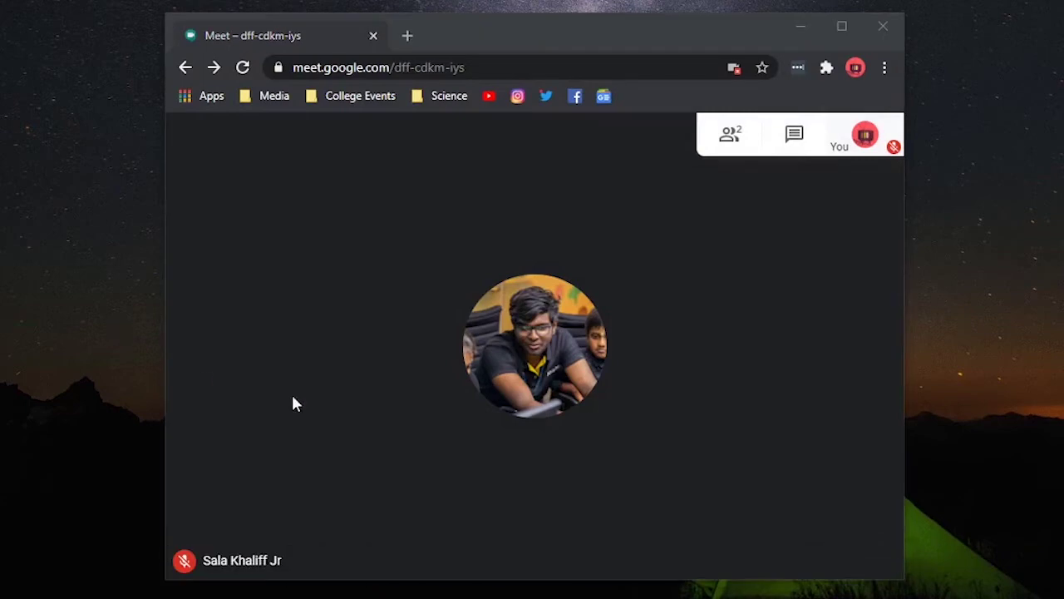
key("super+e")
left_click(641, 206)
double_click(640, 207)
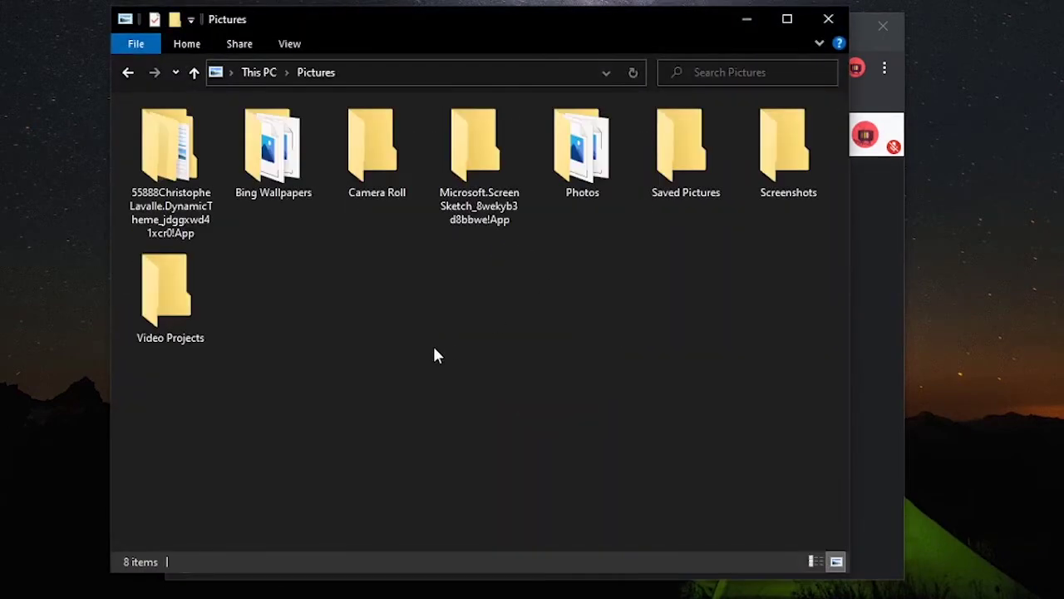
left_click(790, 157)
double_click(790, 156)
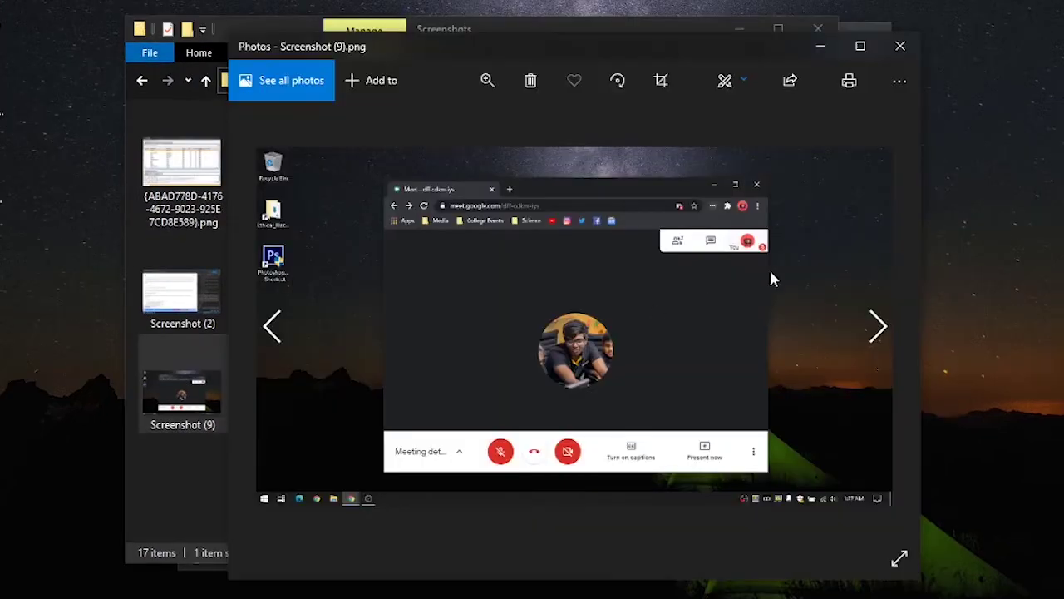
left_click(900, 45)
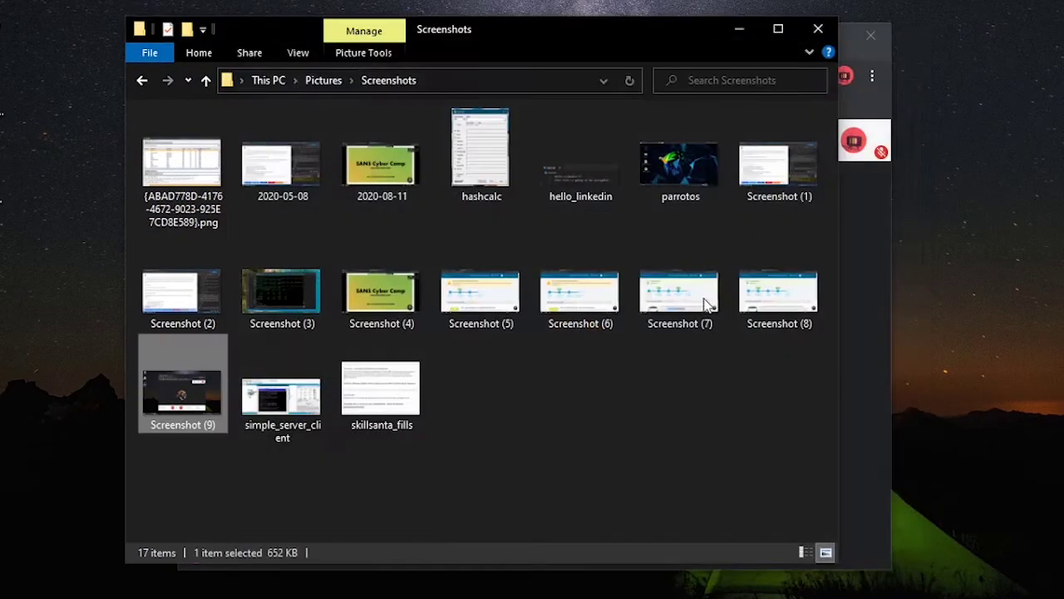
left_click(818, 29)
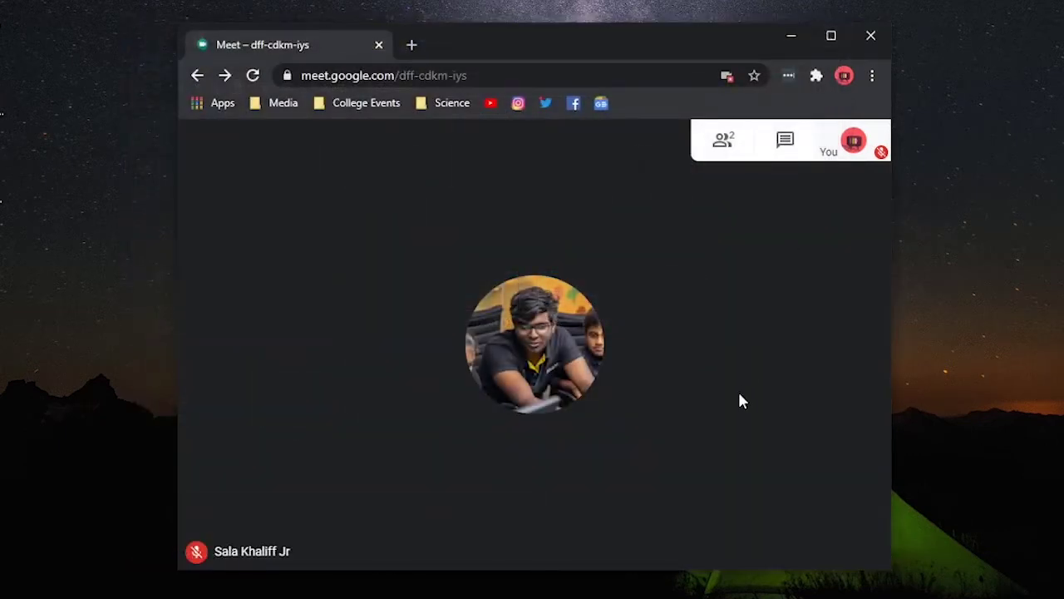
Open Google Meet's Settings from More options and go to the Video page.
mouse_move(719, 381)
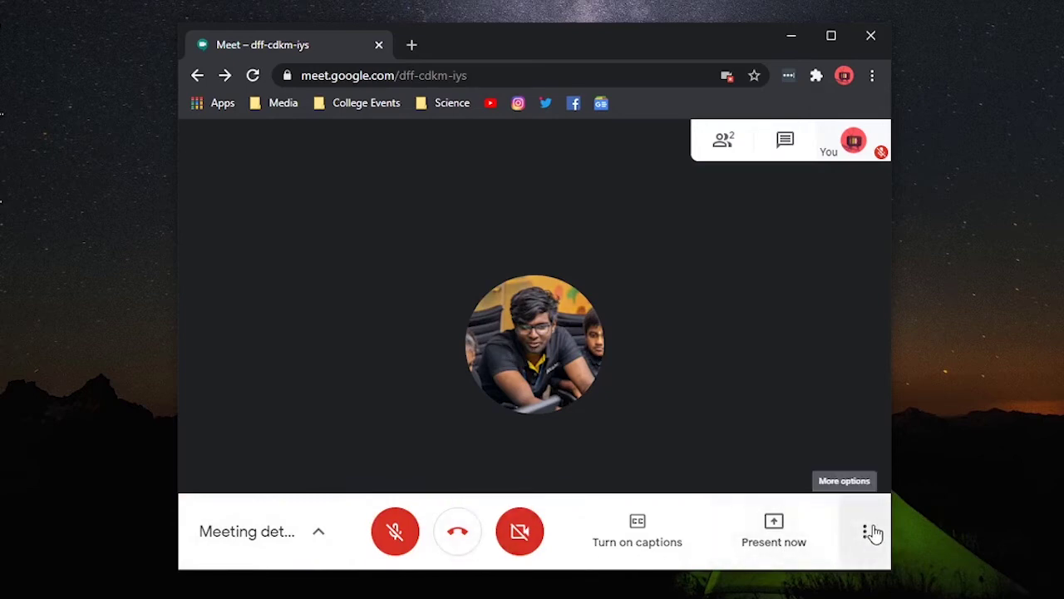
left_click(868, 532)
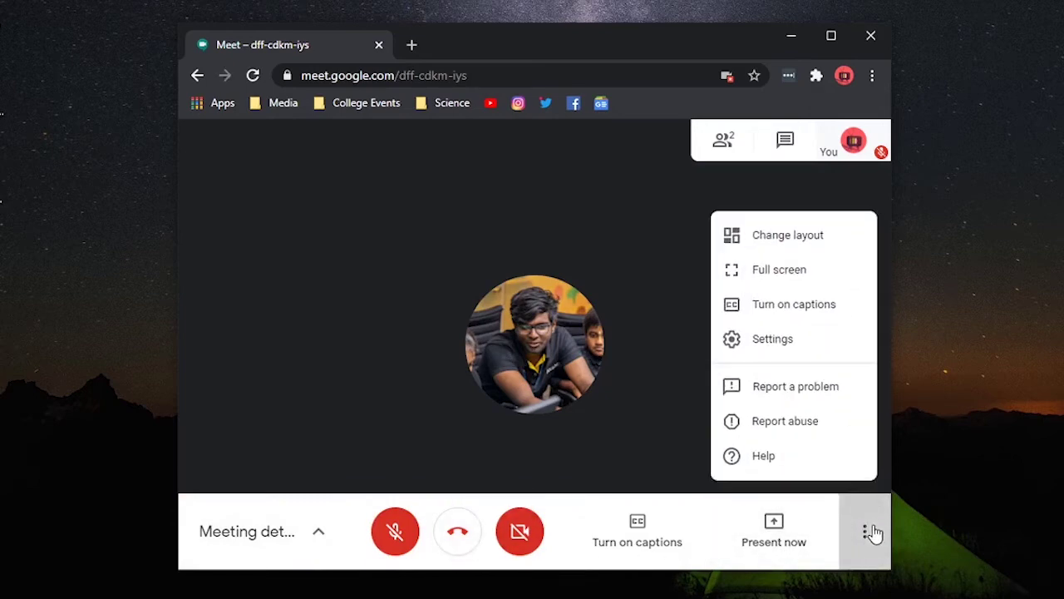
left_click(792, 353)
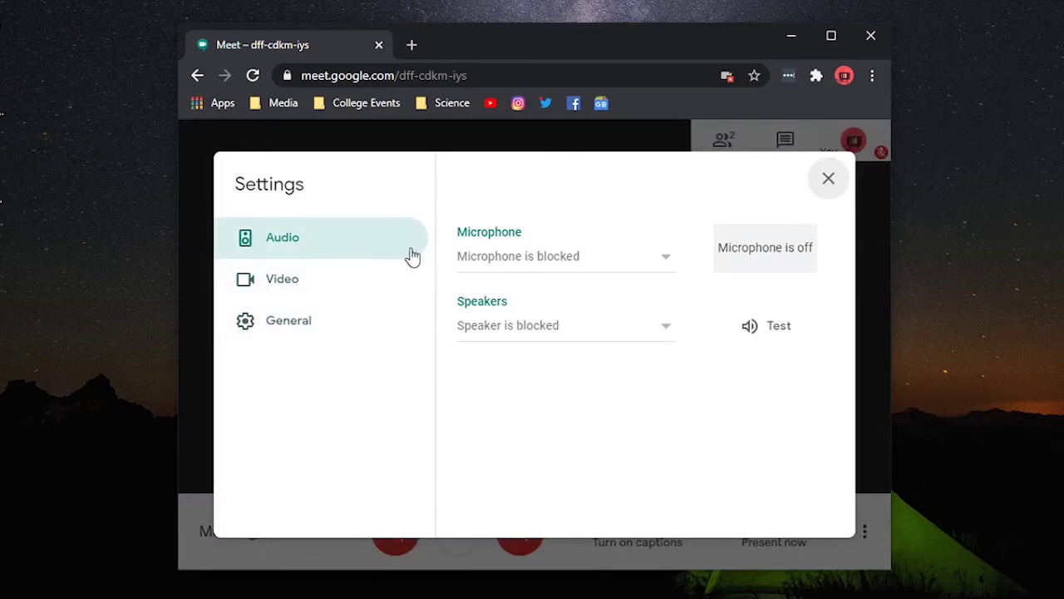
left_click(316, 281)
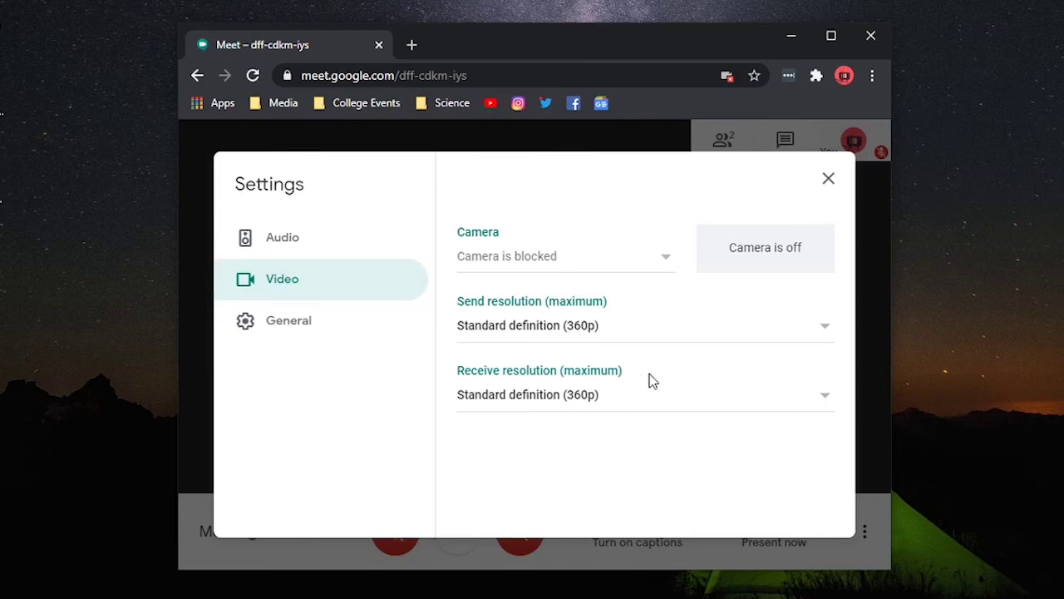
Keep the send resolution at Standard definition (360p).
left_click(561, 332)
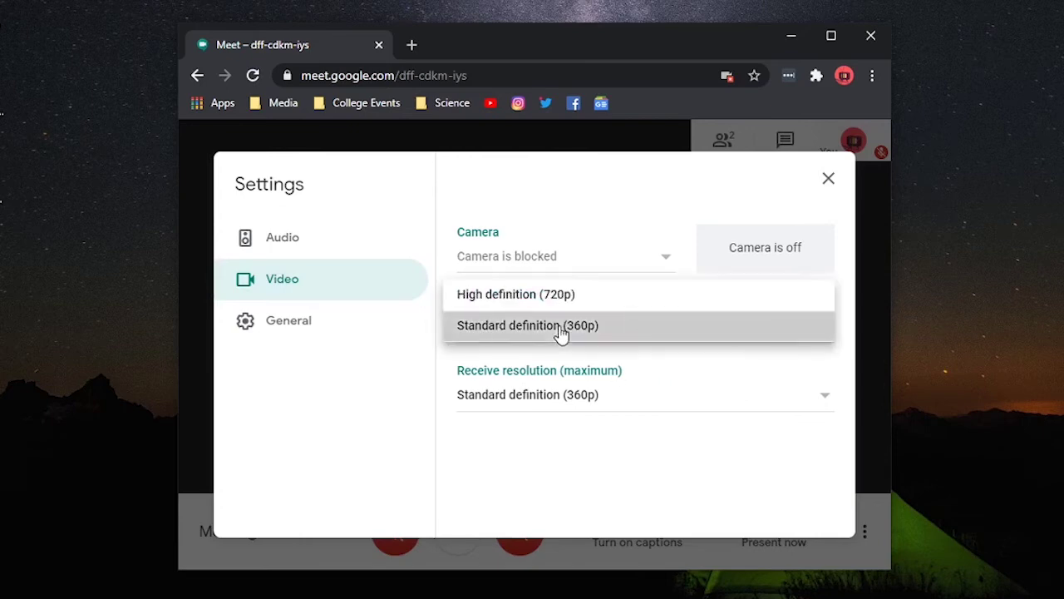
left_click(561, 335)
left_click(617, 331)
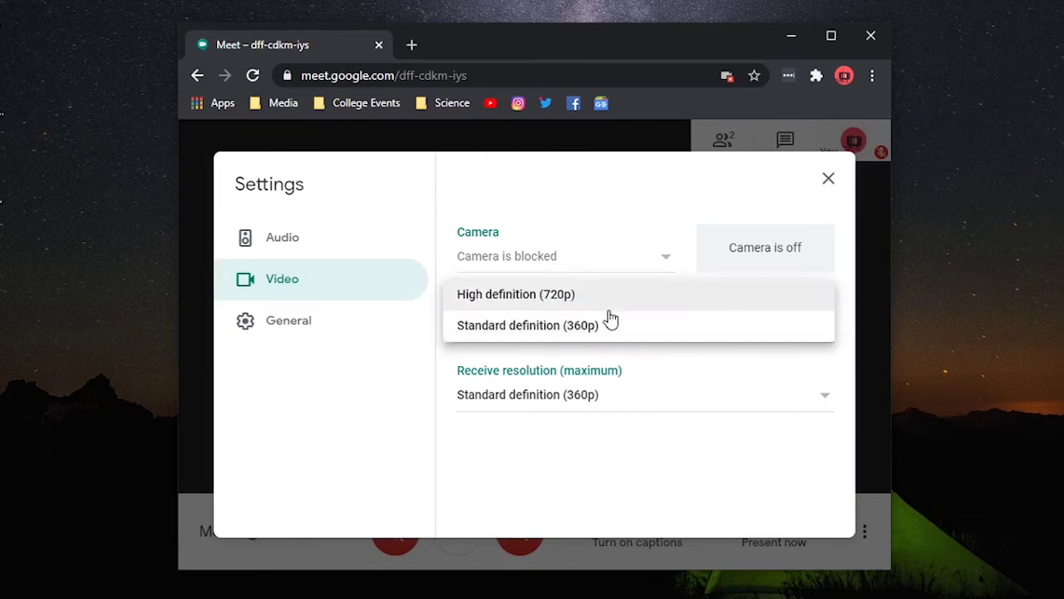
left_click(562, 325)
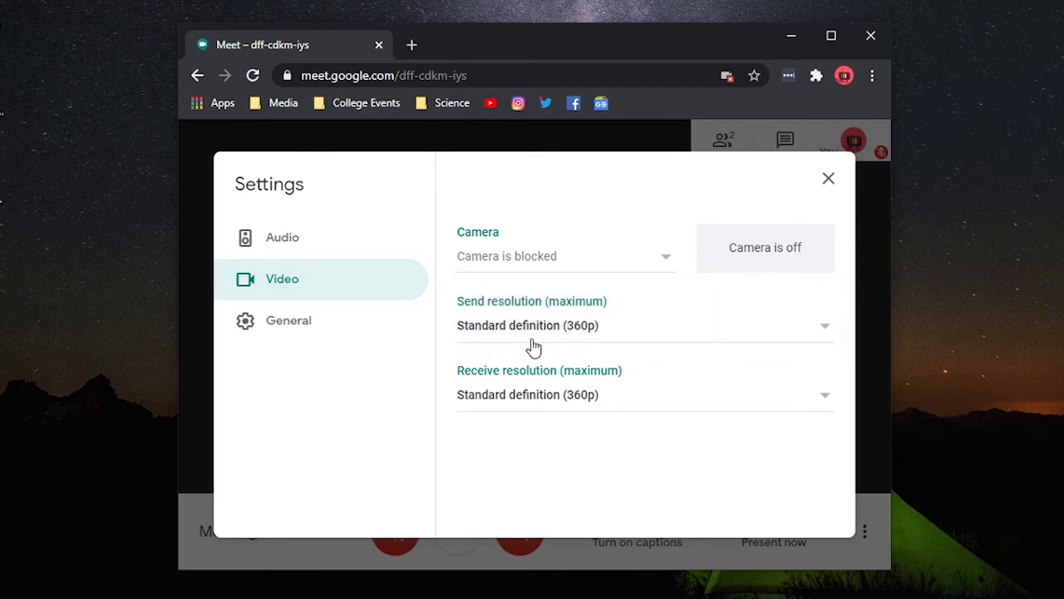
Set receive resolution to Audio only and close Settings to return to the call.
left_click(561, 407)
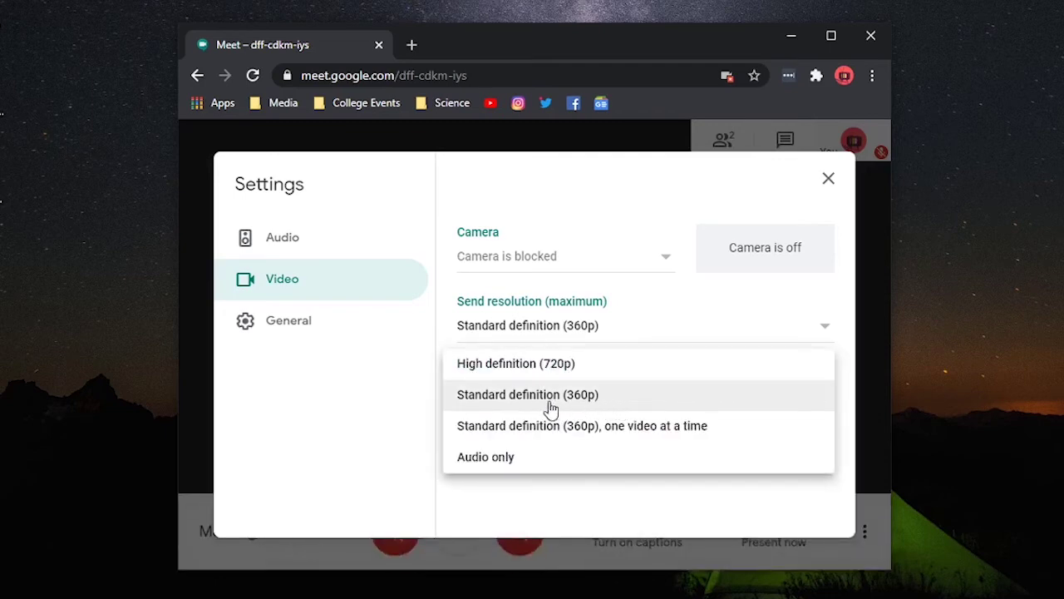
left_click(511, 465)
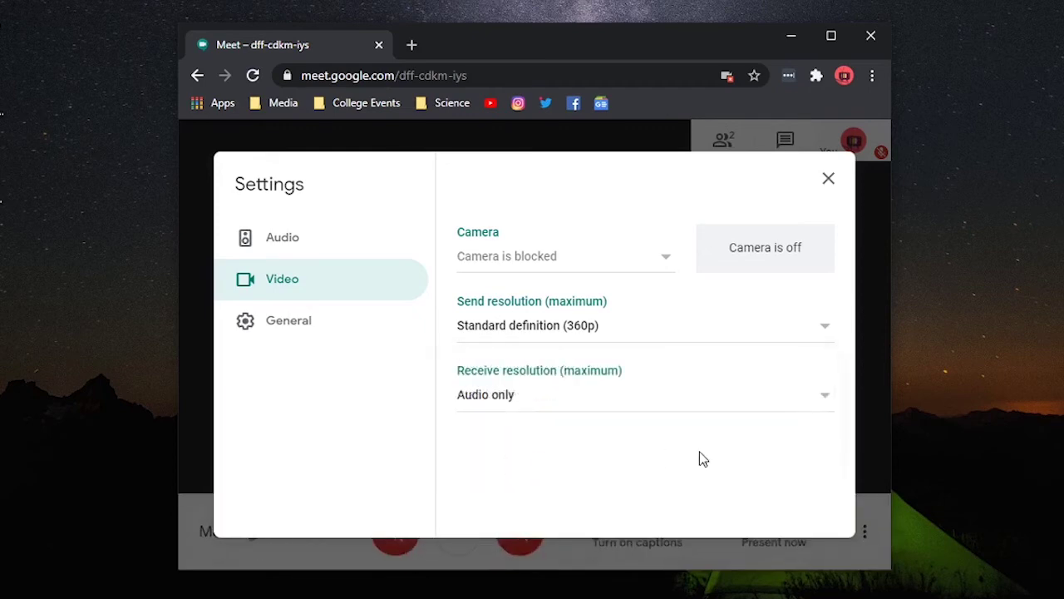
left_click(828, 180)
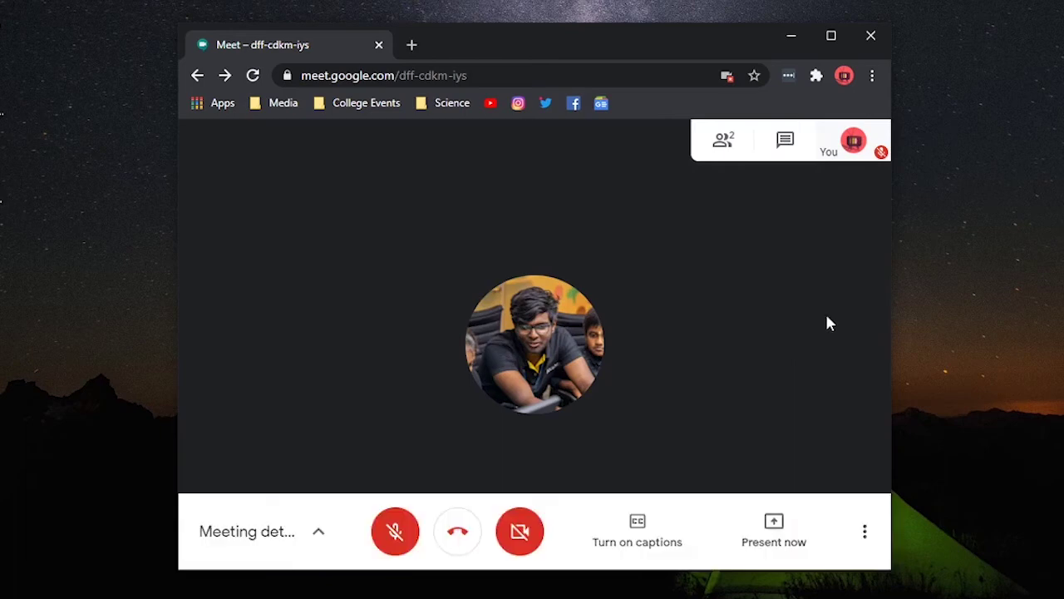
Reopen Google Meet Settings from More options on the Video page.
left_click(868, 528)
left_click(681, 367)
left_click(864, 532)
left_click(786, 341)
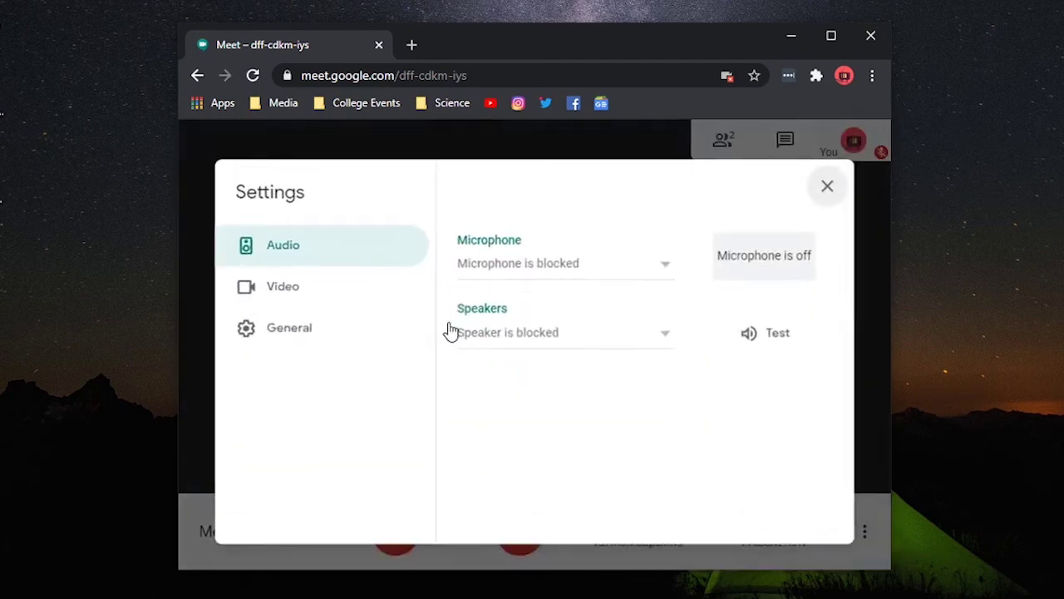
left_click(308, 286)
Change receive resolution back to Standard definition (360p) and close Settings.
left_click(488, 411)
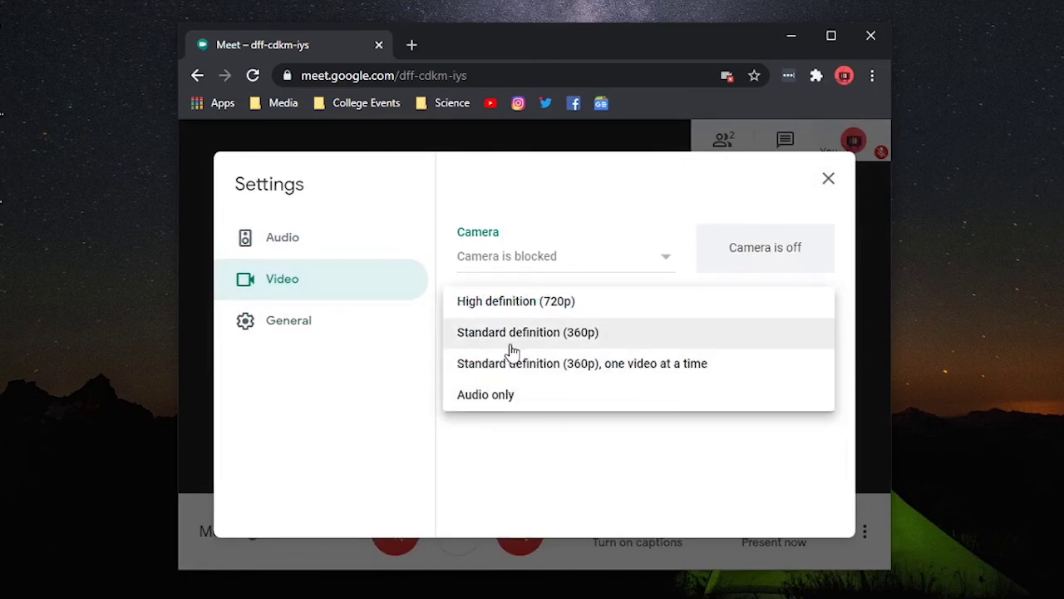
left_click(508, 343)
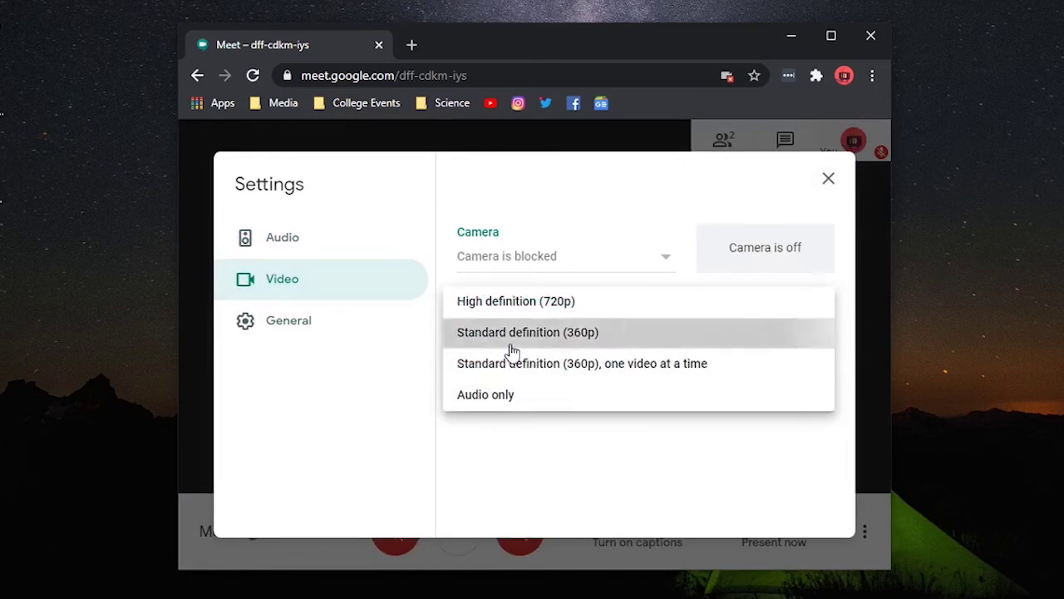
left_click(832, 181)
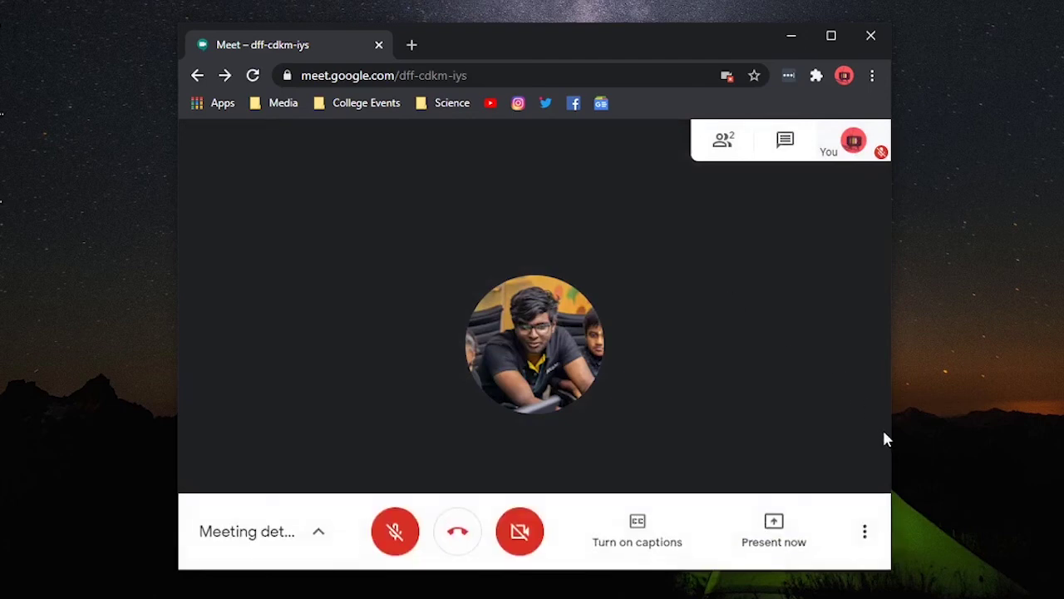
Open Google Meet Settings again on the Video page.
left_click(865, 531)
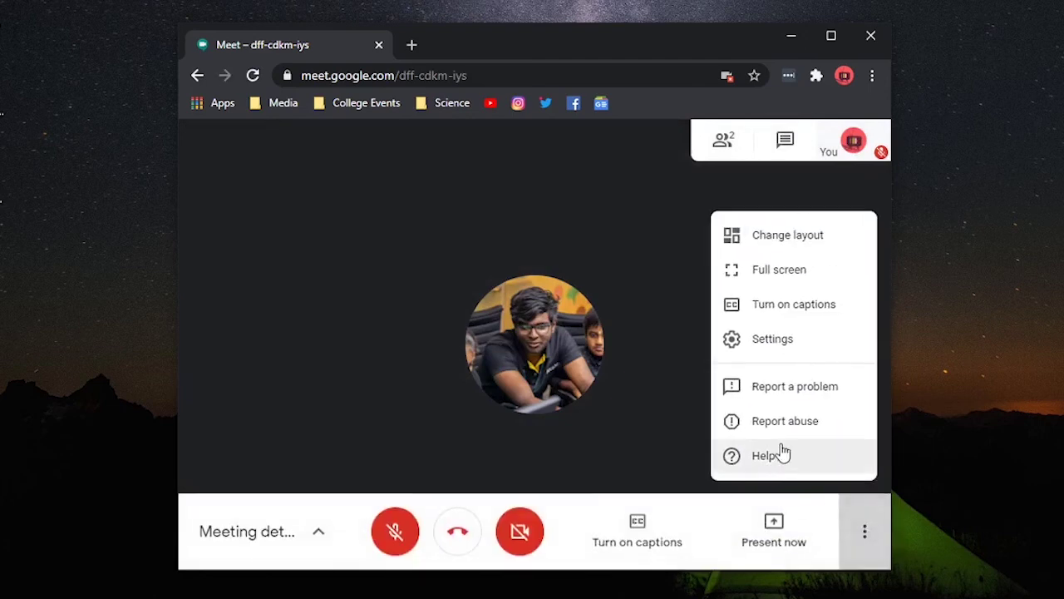
left_click(785, 341)
left_click(340, 284)
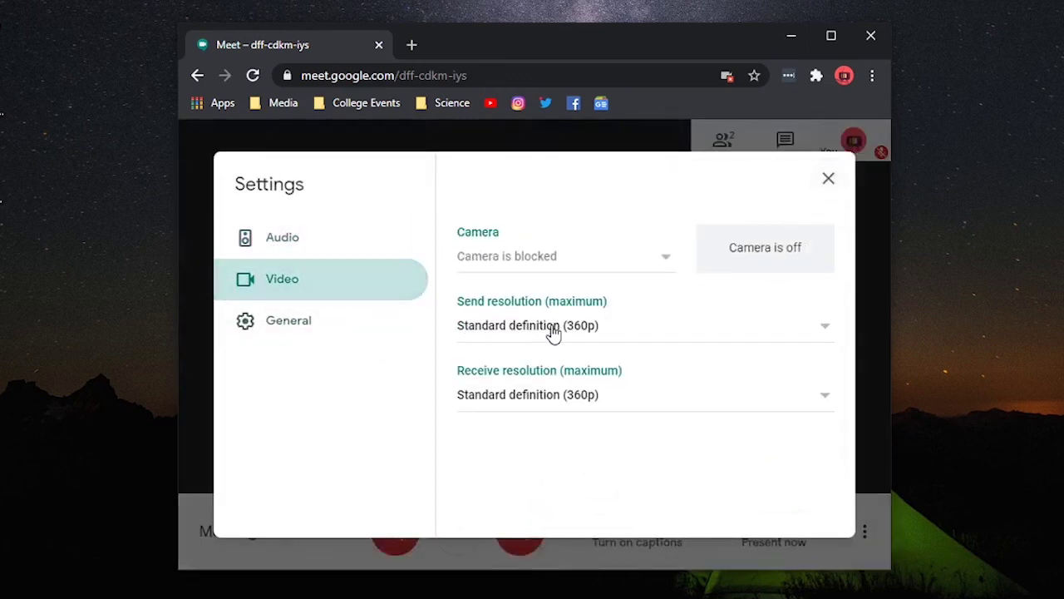
Set receive resolution to Audio only, keeping send at Standard definition (360p).
left_click(559, 395)
left_click(514, 465)
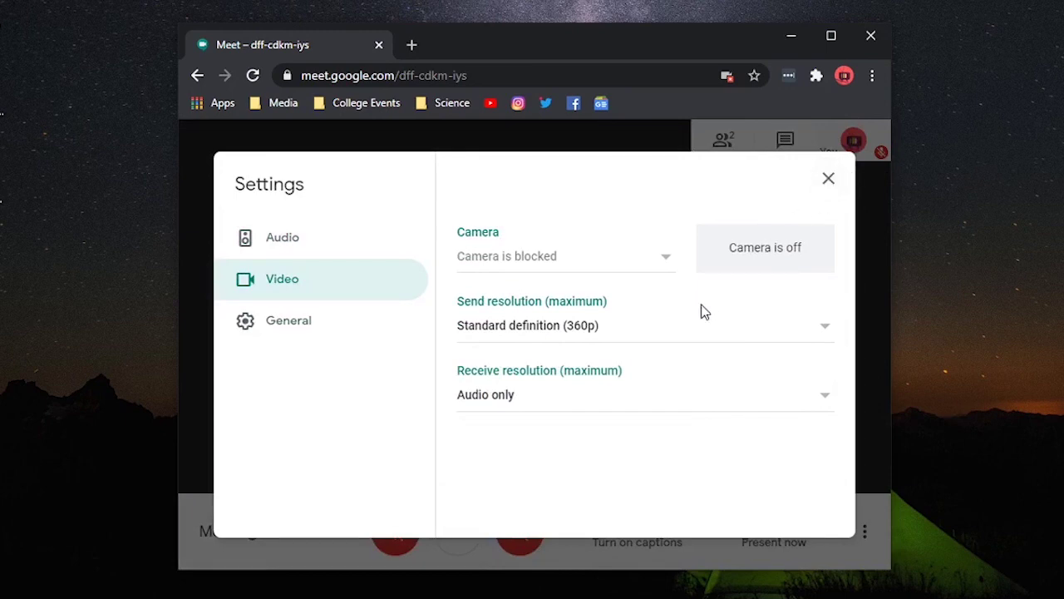
left_click(602, 328)
left_click(632, 435)
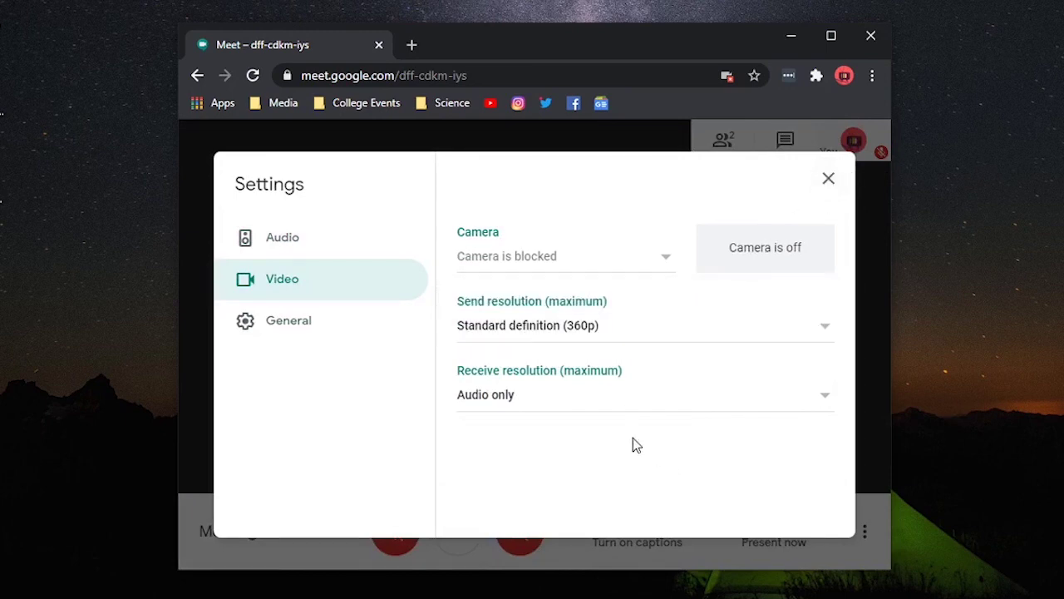